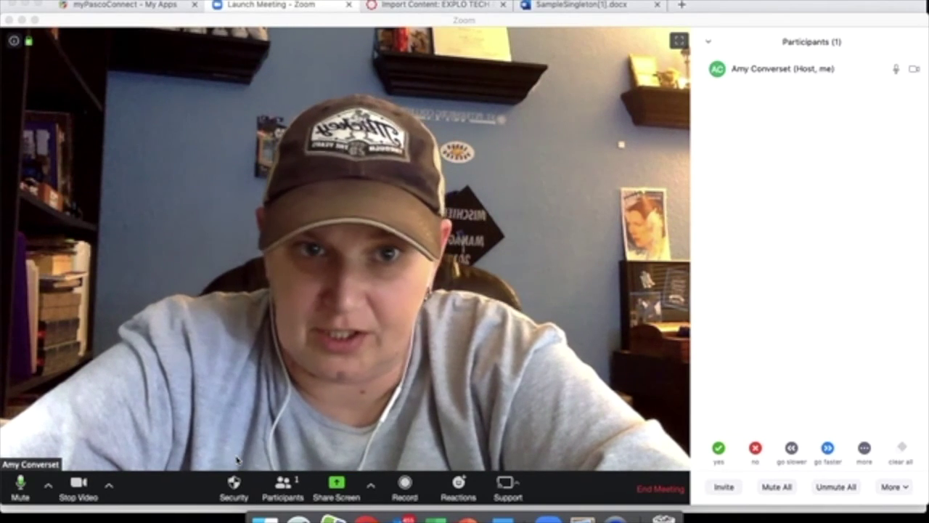
Step: Hide and reopen the participants list, and mute the co-host's microphone
{"action": "left_click", "coordinate": [286, 486]}
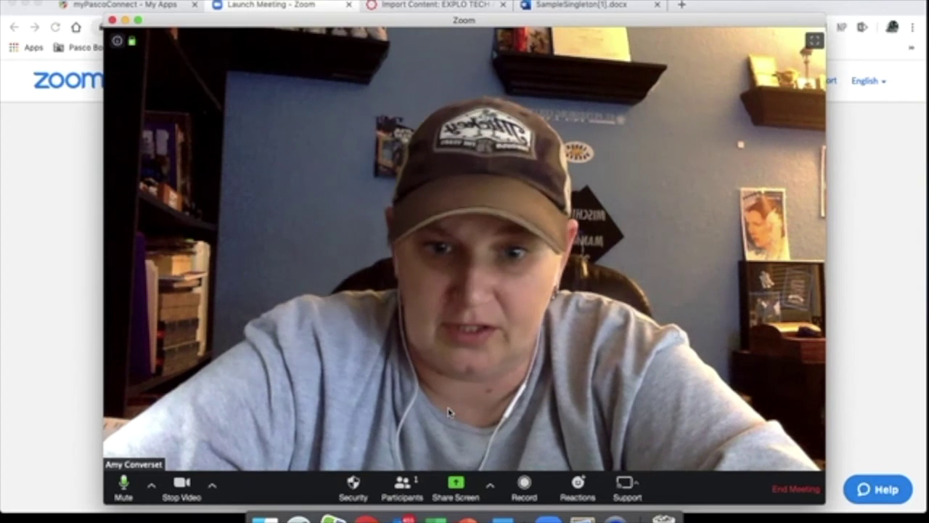
{"action": "left_click", "coordinate": [415, 489]}
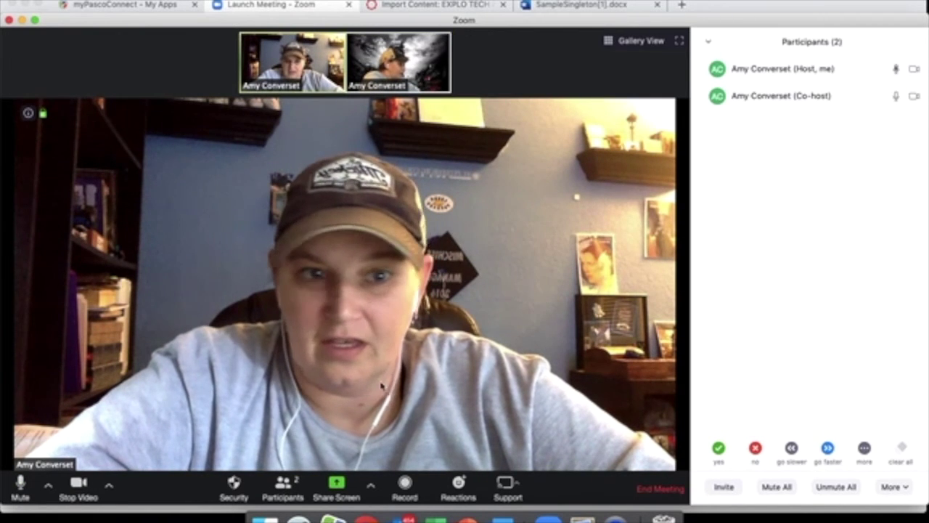
{"action": "mouse_move", "coordinate": [839, 108]}
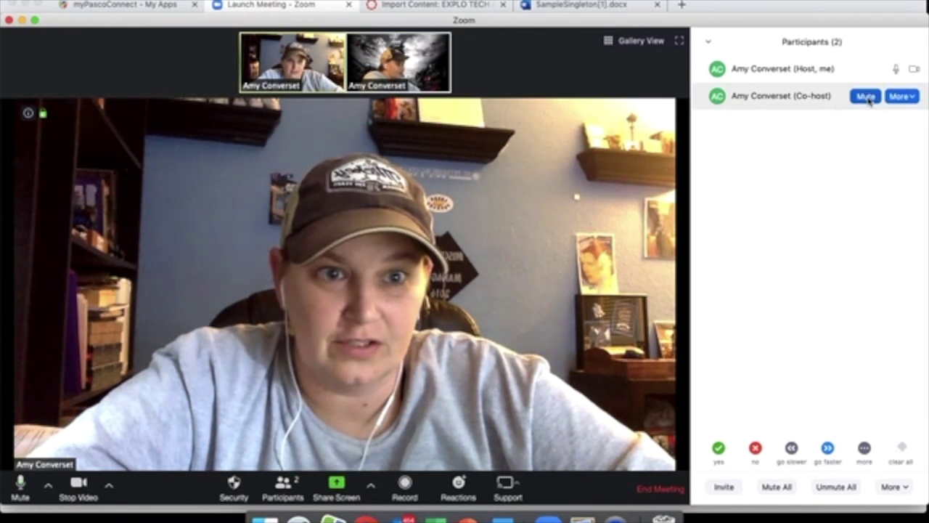
{"action": "mouse_move", "coordinate": [871, 82]}
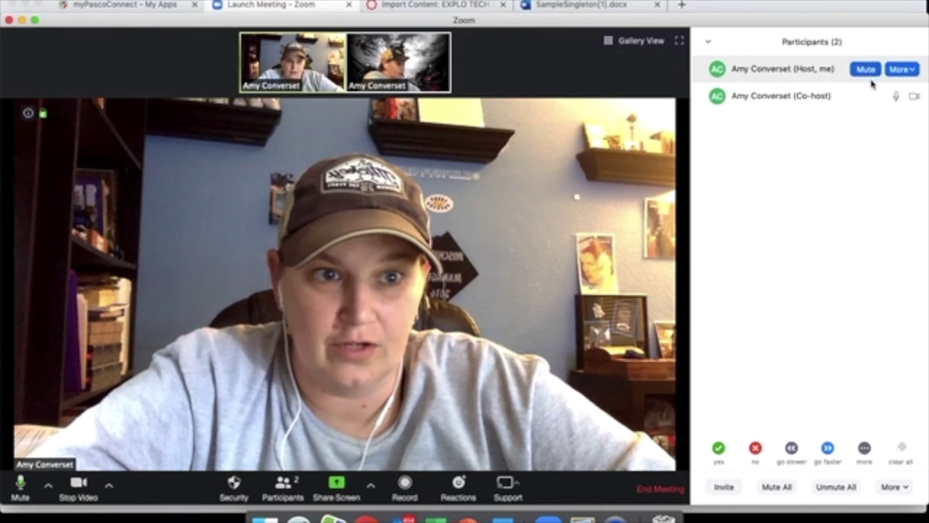
{"action": "left_click", "coordinate": [867, 97]}
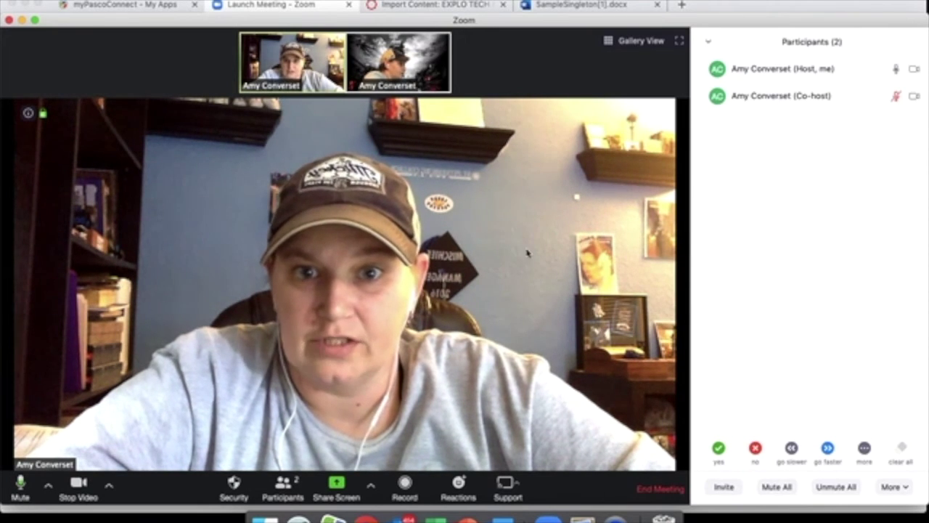
Step: Switch the meeting to gallery view and stop the co-host's video
{"action": "left_click", "coordinate": [632, 42]}
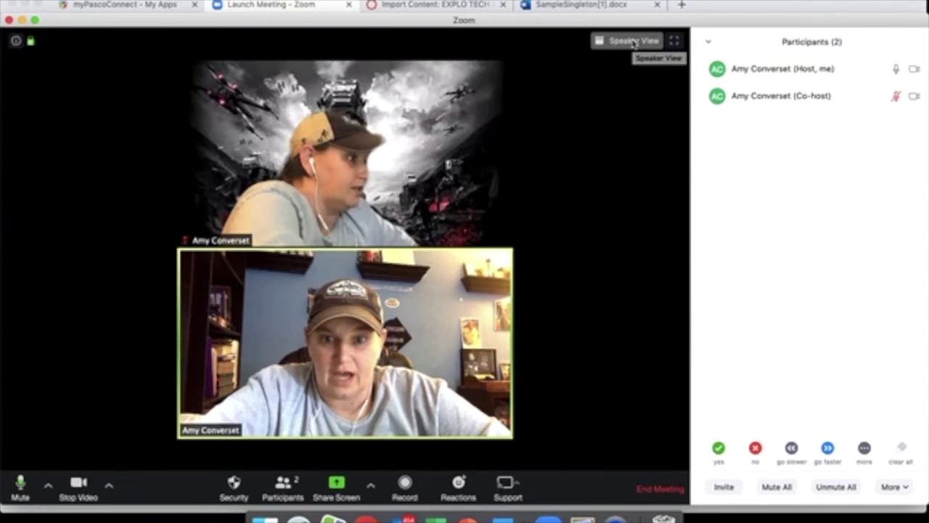
{"action": "mouse_move", "coordinate": [183, 253]}
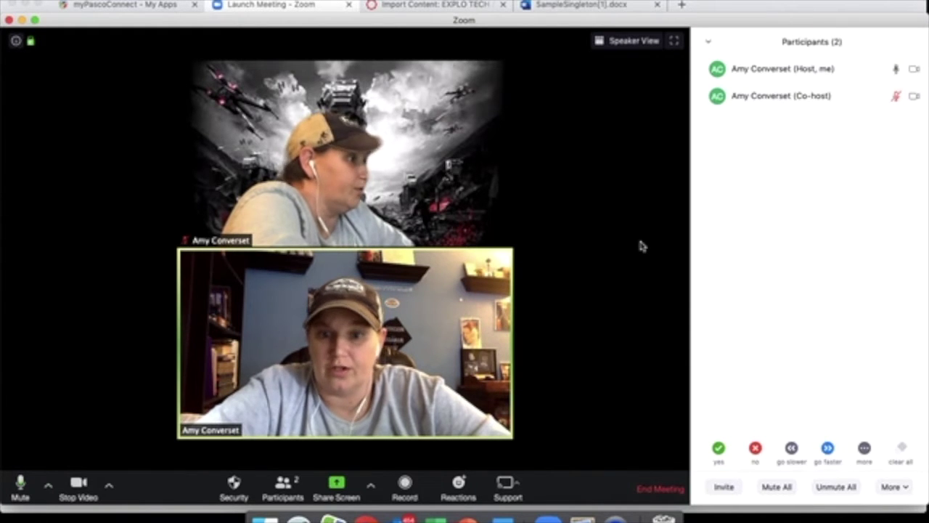
{"action": "mouse_move", "coordinate": [907, 100]}
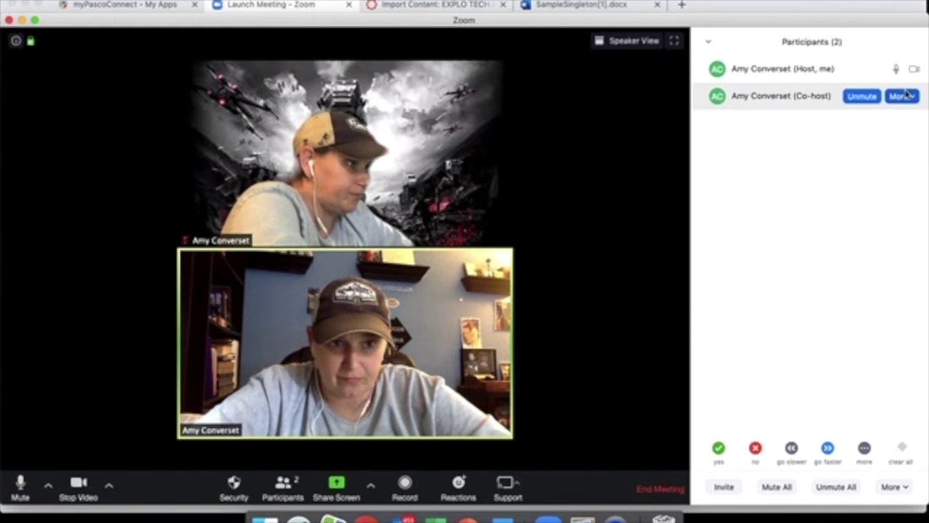
{"action": "left_click", "coordinate": [911, 98]}
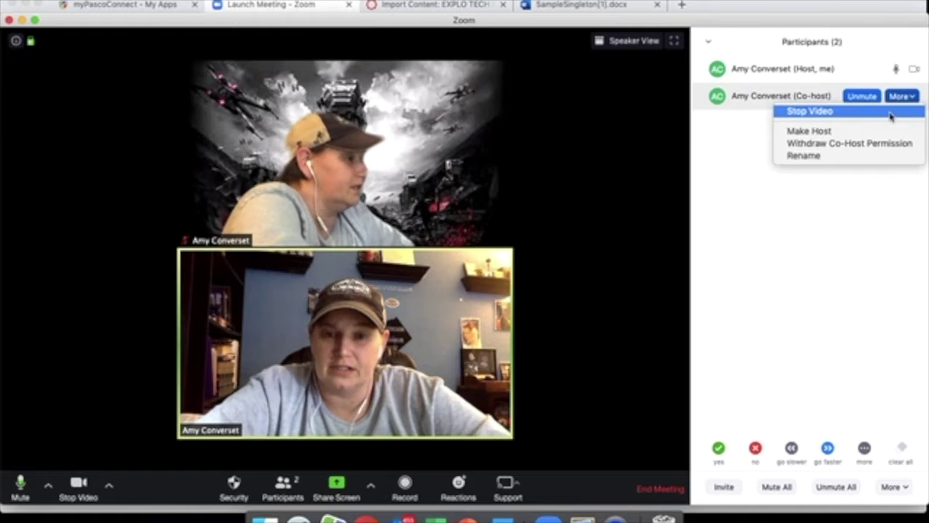
{"action": "left_click", "coordinate": [891, 111]}
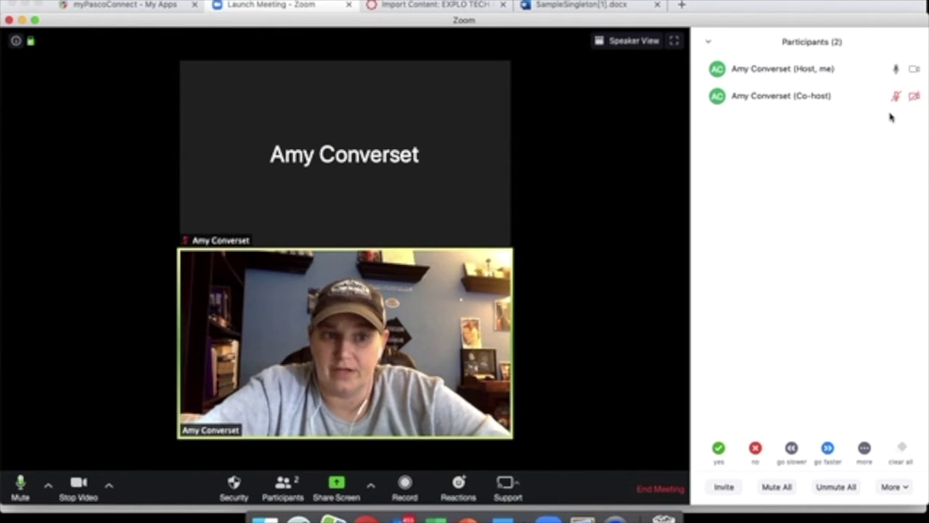
Step: Ask the co-host to start their video, and stop that video again
{"action": "mouse_move", "coordinate": [896, 97]}
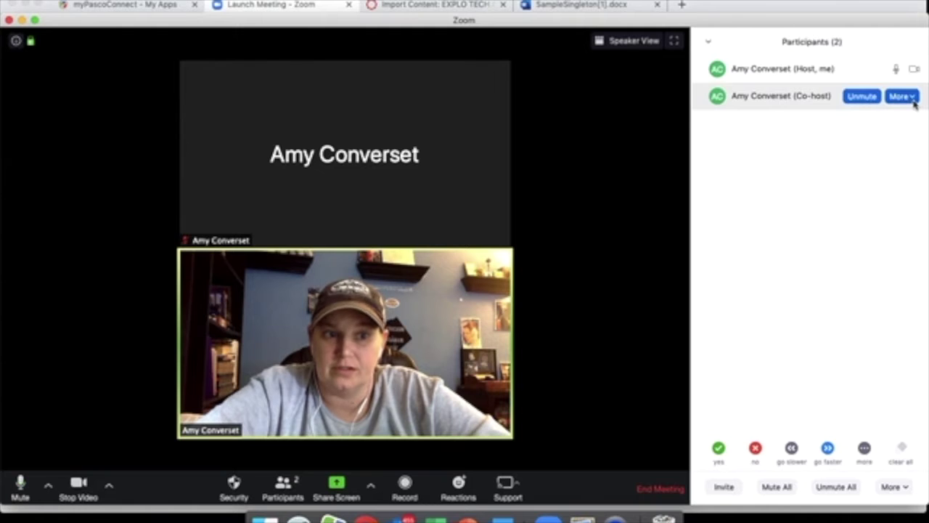
{"action": "left_click", "coordinate": [912, 101]}
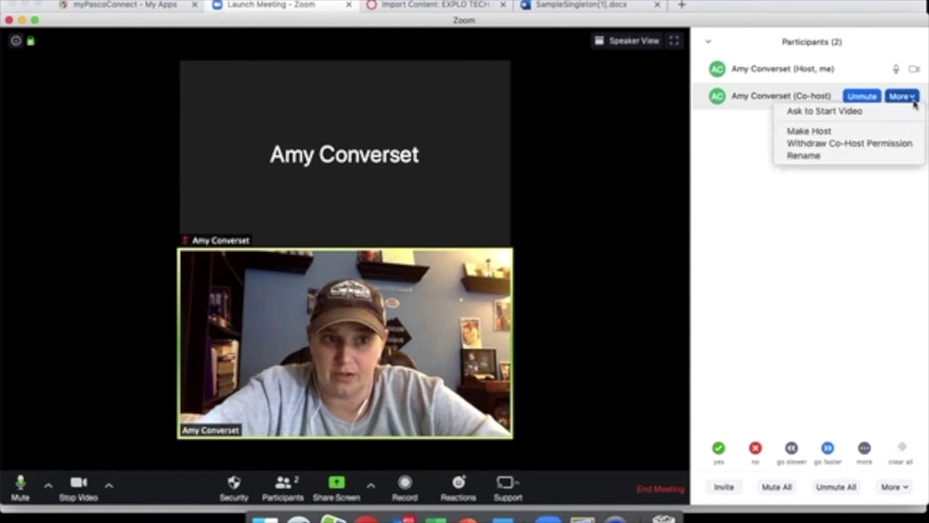
{"action": "left_click", "coordinate": [895, 112]}
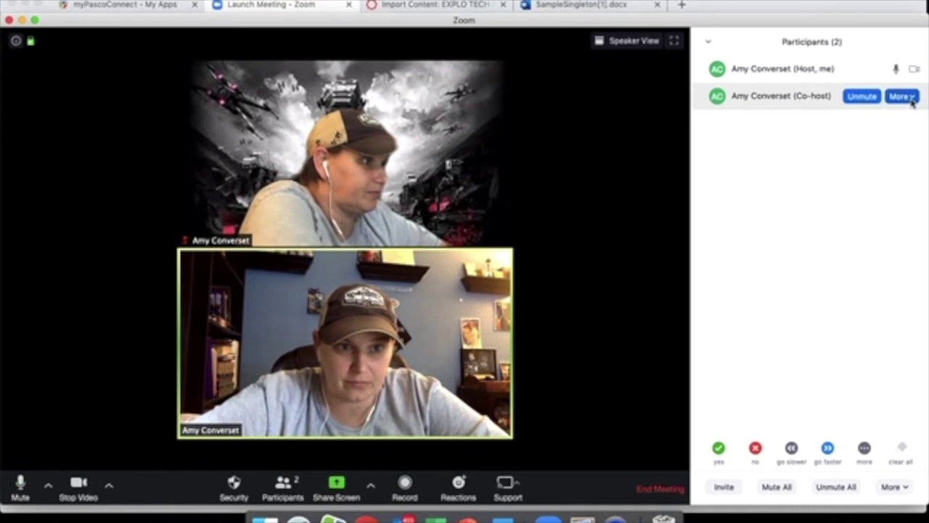
{"action": "left_click", "coordinate": [912, 102]}
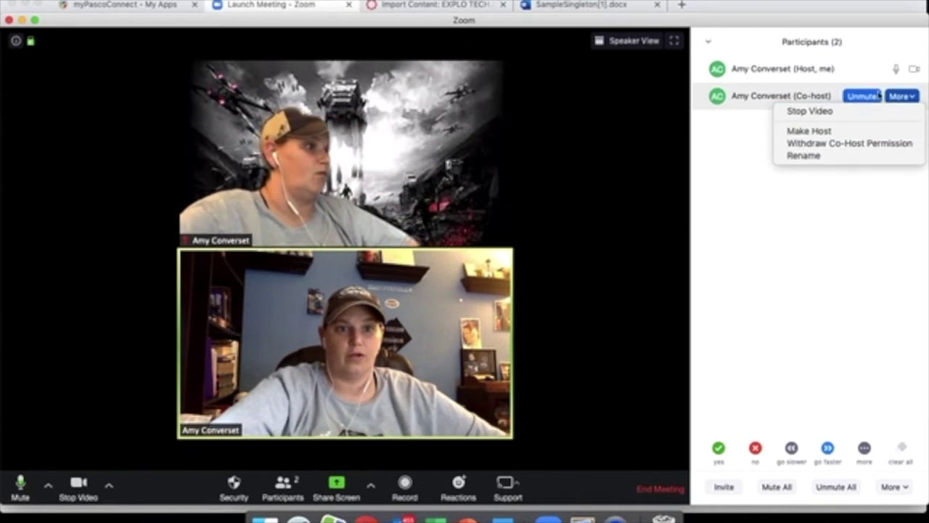
{"action": "left_click", "coordinate": [869, 114]}
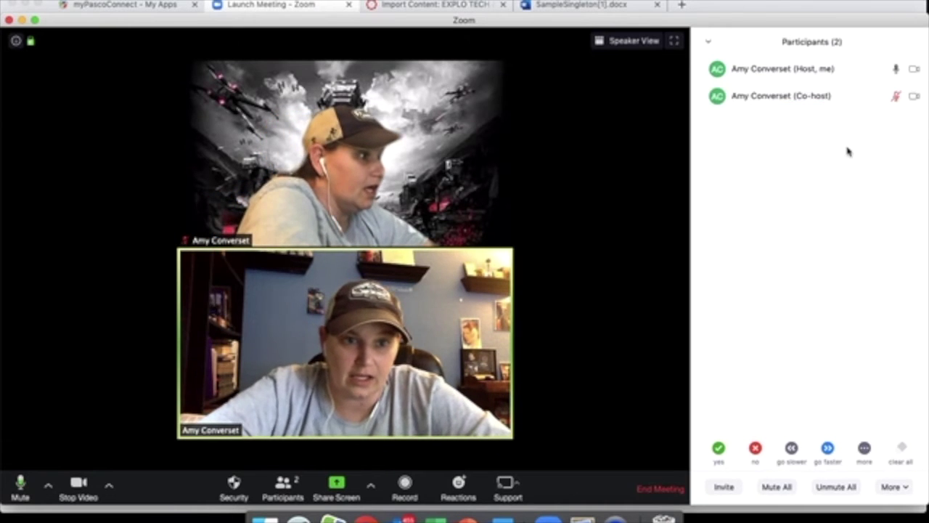
Step: Open the rename dialog for the co-host and cancel it without changing the name
{"action": "left_click", "coordinate": [914, 99]}
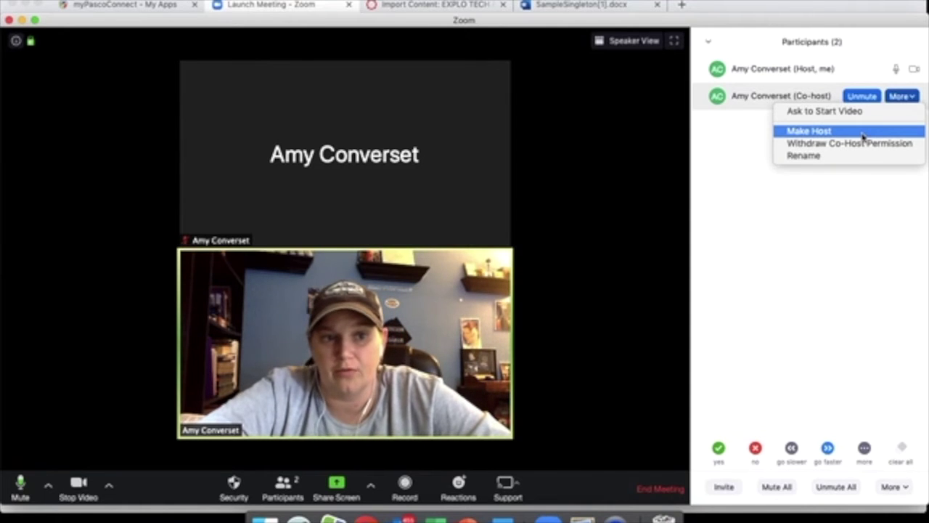
{"action": "left_click", "coordinate": [825, 155]}
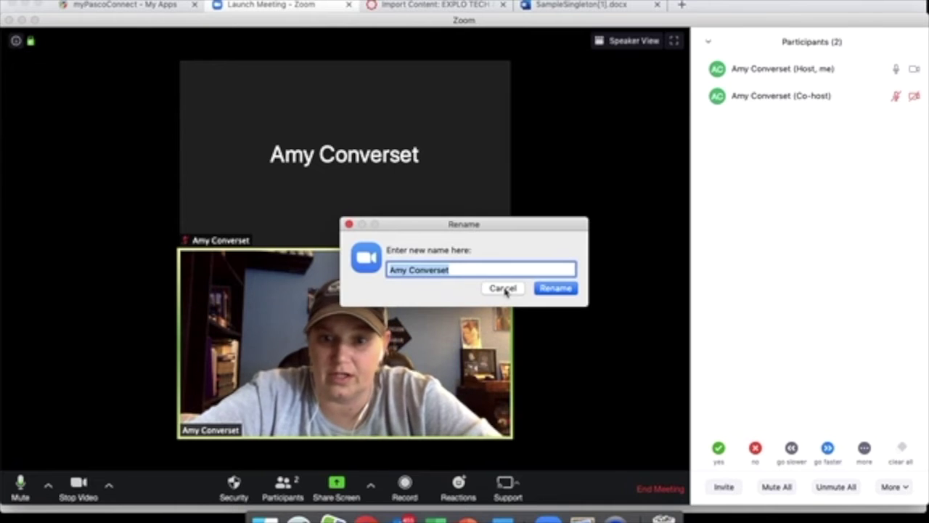
{"action": "left_click", "coordinate": [503, 289]}
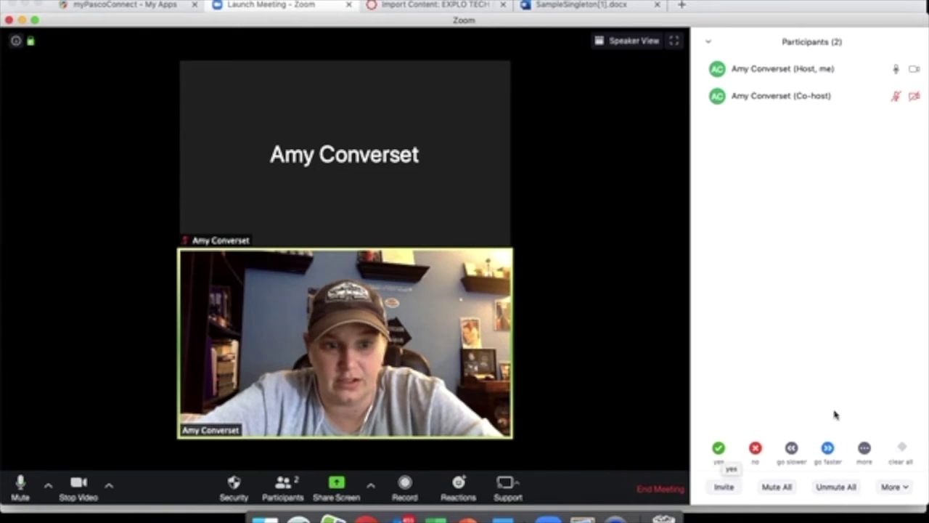
Step: Give and withdraw the "no" feedback, and view the additional meeting options for participants
{"action": "left_click", "coordinate": [758, 451]}
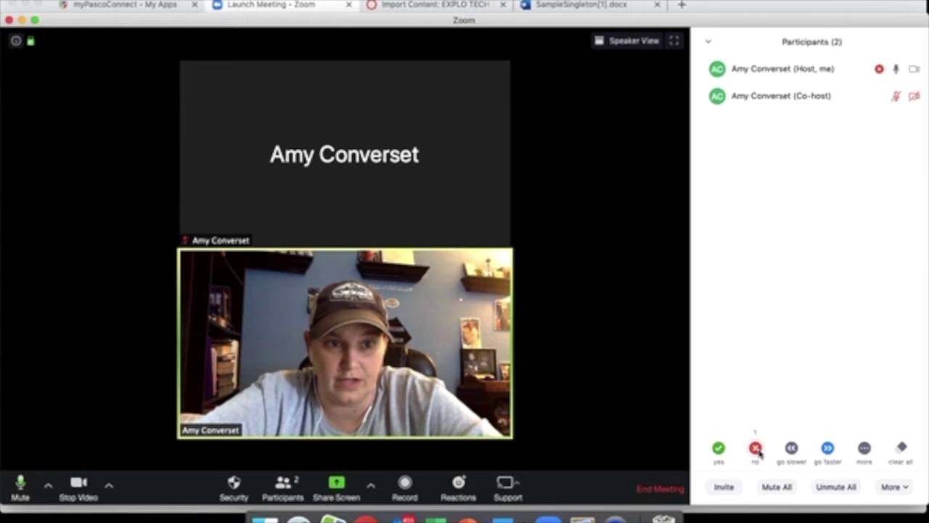
{"action": "left_click", "coordinate": [758, 451]}
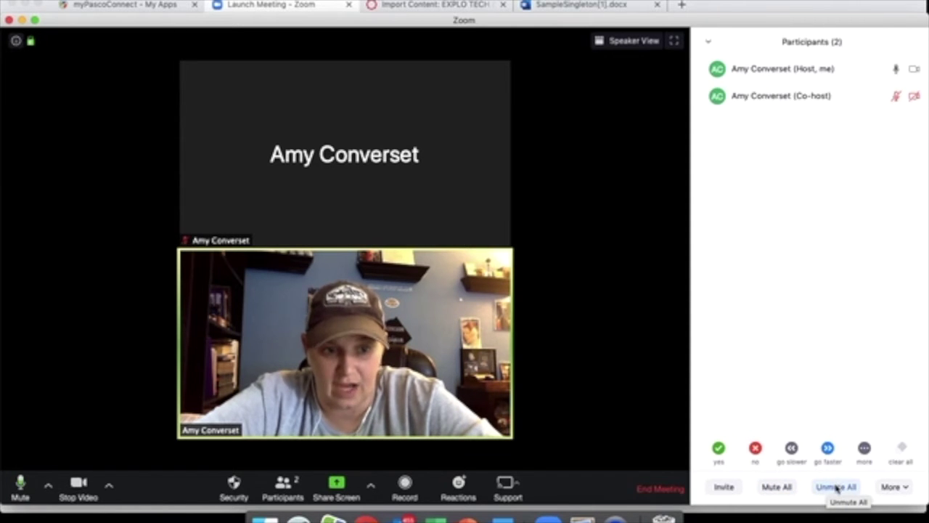
{"action": "left_click", "coordinate": [905, 487]}
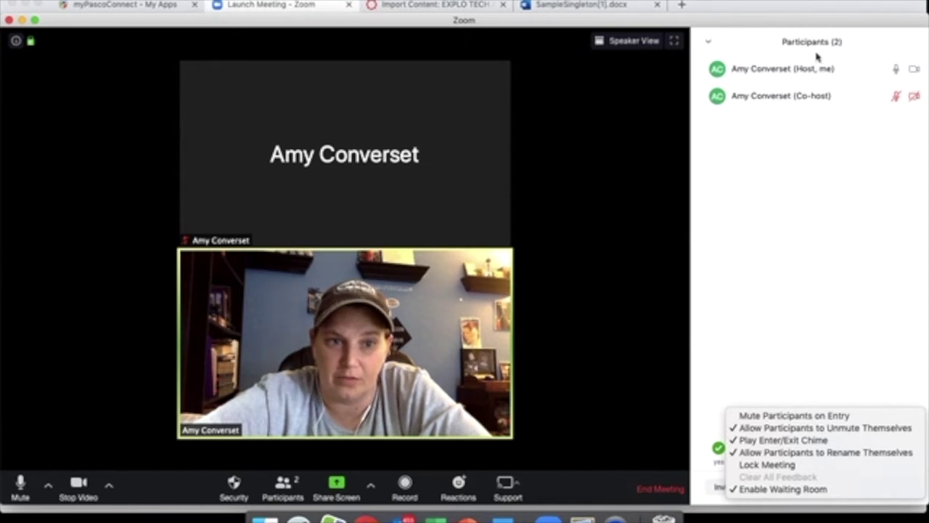
{"action": "left_click", "coordinate": [768, 229]}
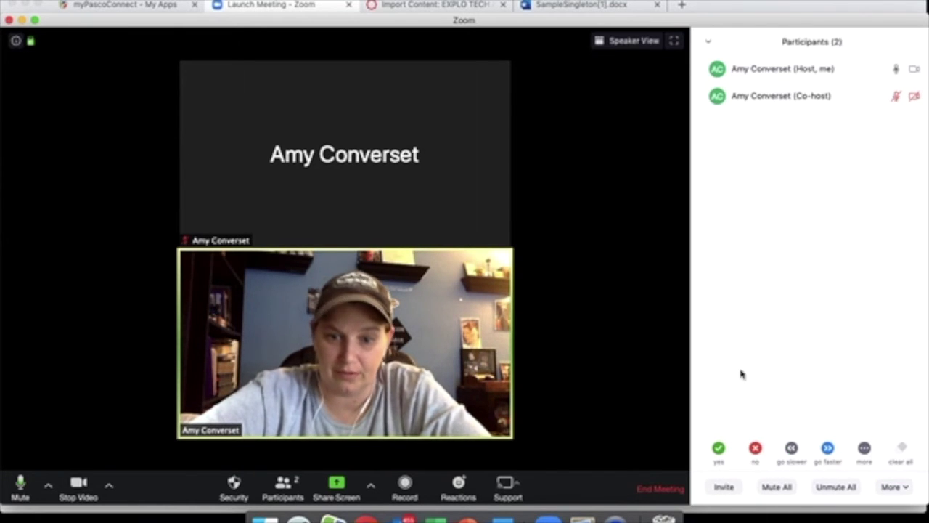
Step: Open the meeting invitation window and copy the meeting URL
{"action": "left_click", "coordinate": [721, 489]}
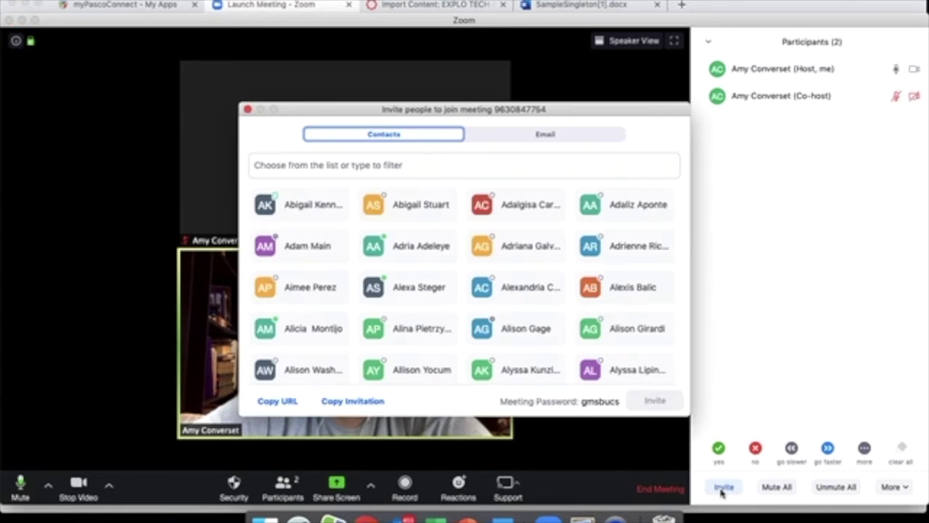
{"action": "left_click", "coordinate": [282, 403]}
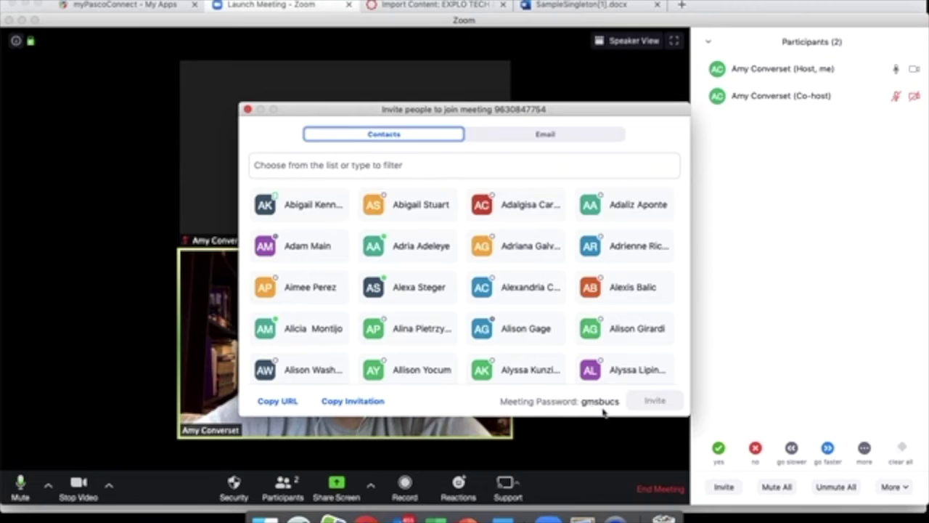
Step: Search the invitation contacts by part of a surname and close the window without inviting anyone
{"action": "left_click", "coordinate": [420, 165]}
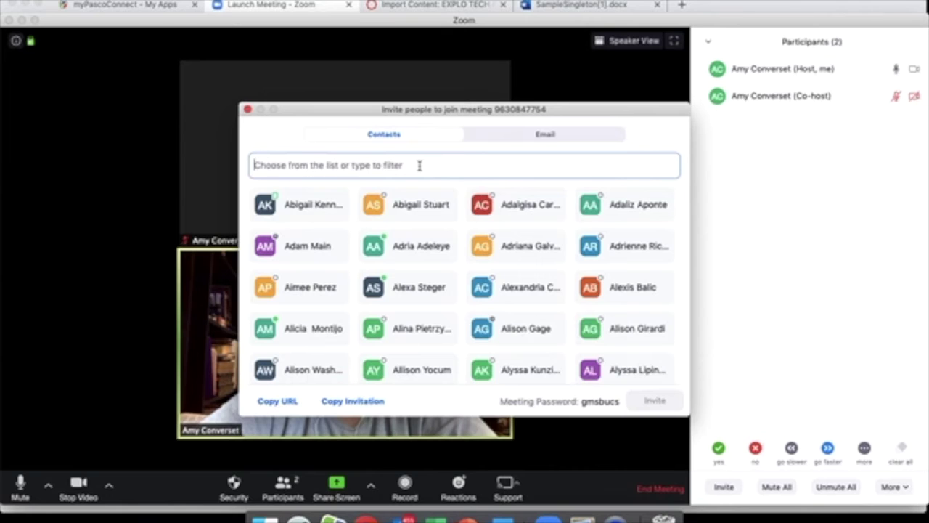
{"action": "type", "text": "ca"}
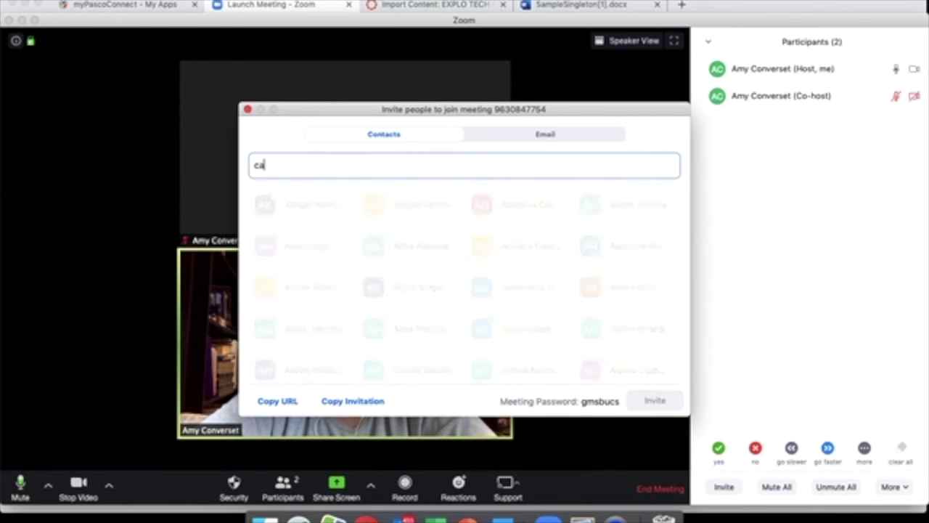
{"action": "type", "text": "o"}
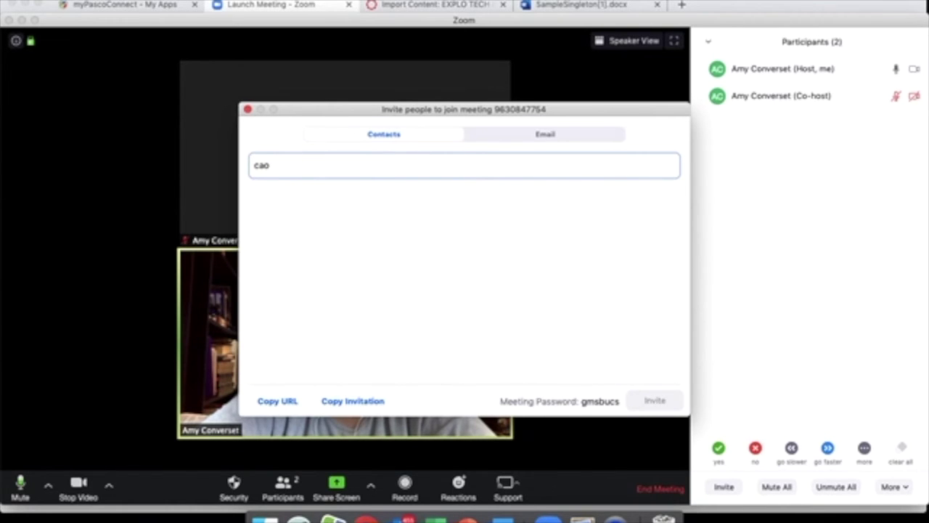
{"action": "key", "text": "BackSpace"}
{"action": "type", "text": "nn"}
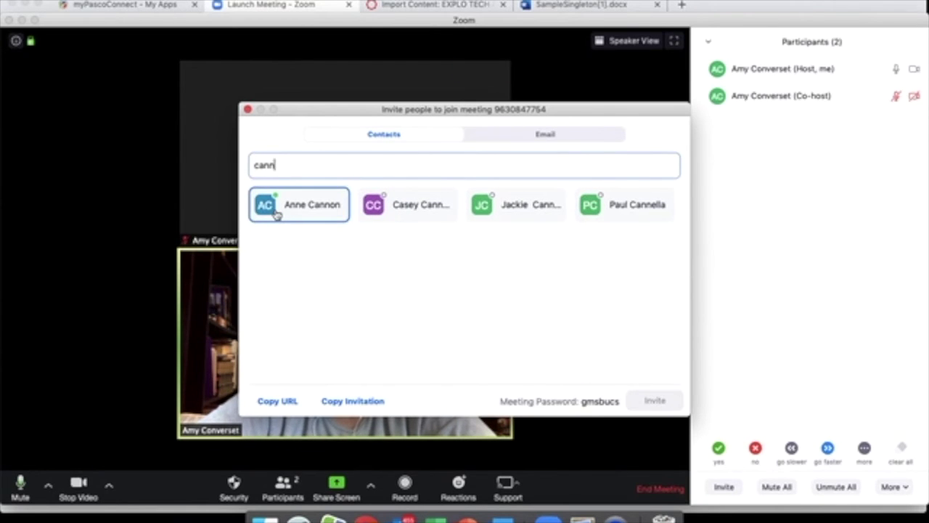
{"action": "left_click", "coordinate": [247, 109]}
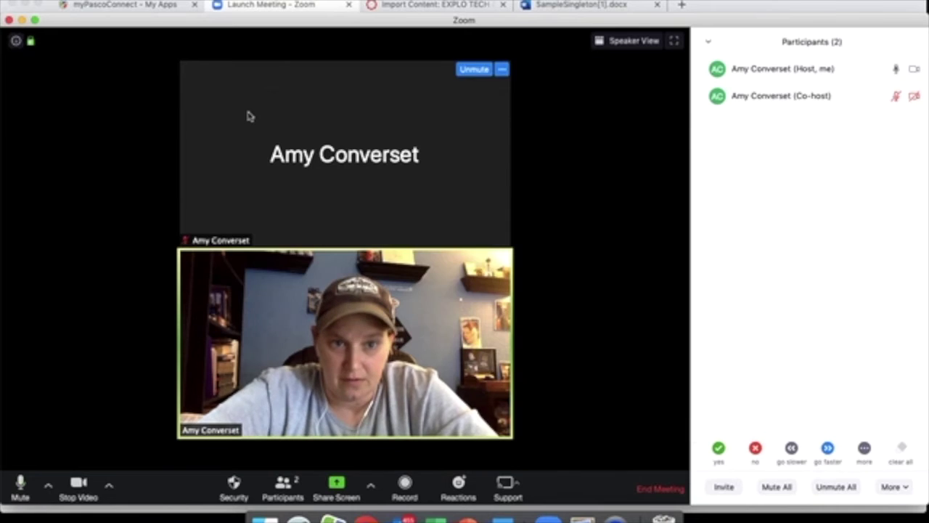
Step: Try to start a support session, dismiss it, and send a clapping-hands reaction to the meeting
{"action": "left_click", "coordinate": [507, 488]}
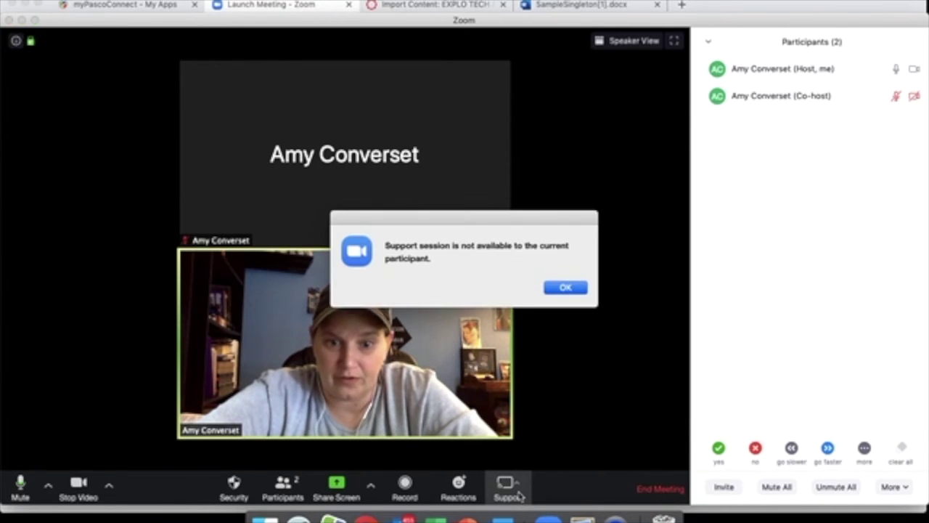
{"action": "left_click", "coordinate": [564, 288]}
{"action": "left_click", "coordinate": [465, 487]}
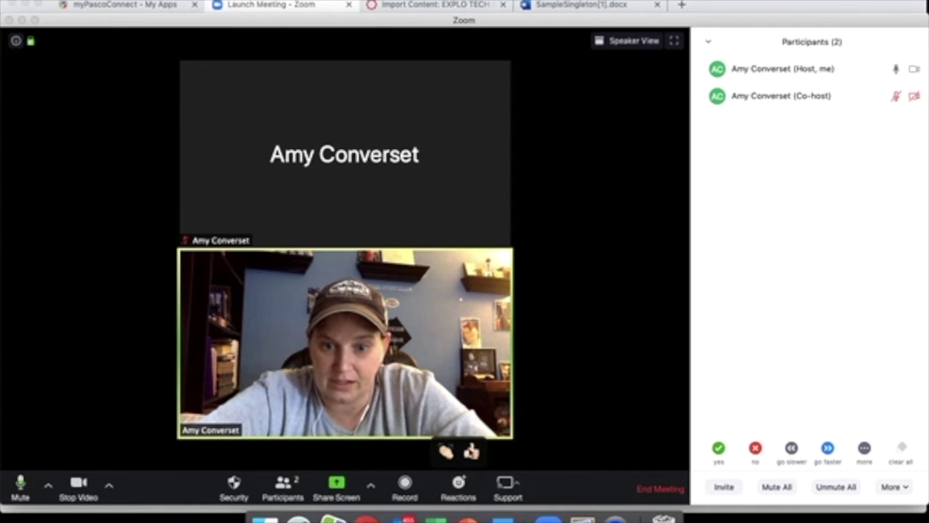
{"action": "left_click", "coordinate": [448, 452]}
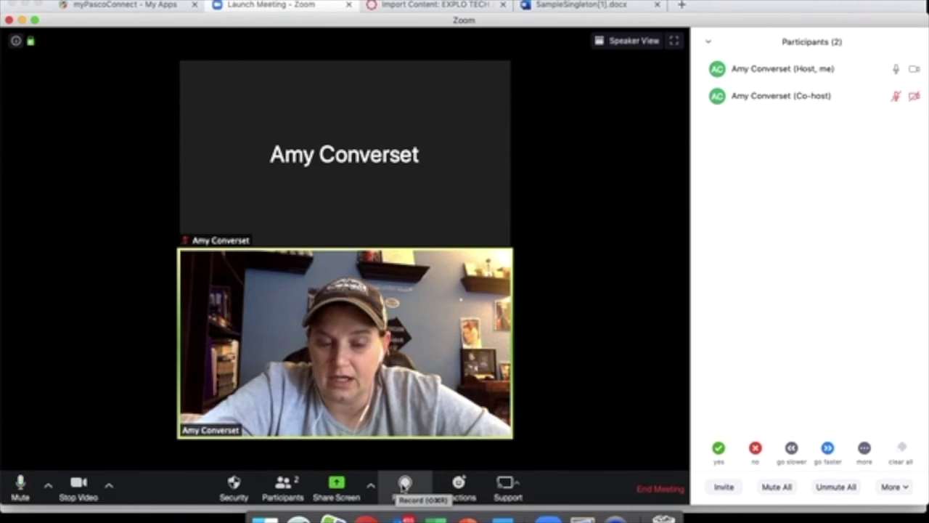
Step: Start recording the meeting, and pause and stop that recording
{"action": "left_click", "coordinate": [405, 485]}
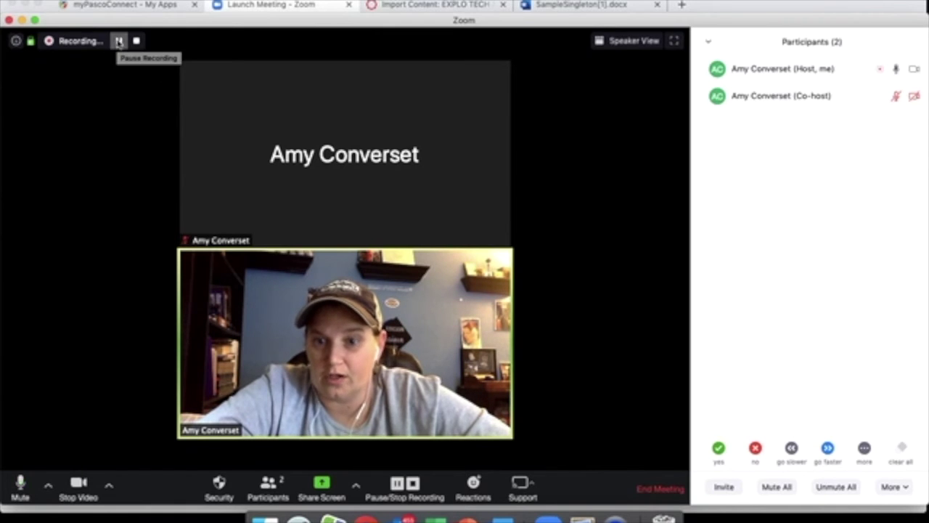
{"action": "left_click", "coordinate": [396, 485]}
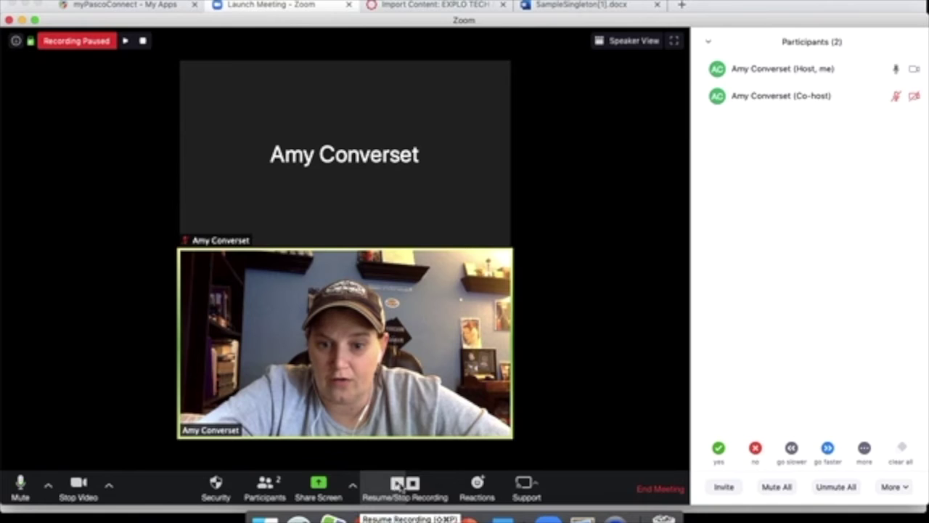
{"action": "left_click", "coordinate": [412, 484]}
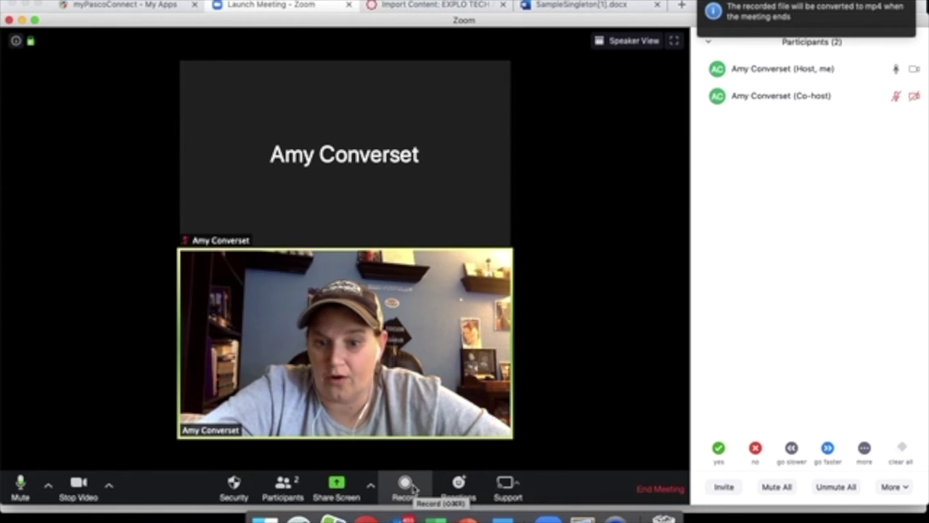
Step: View the advanced sharing options and the basic screen-share sources, closing both windows without sharing anything
{"action": "left_click", "coordinate": [370, 487]}
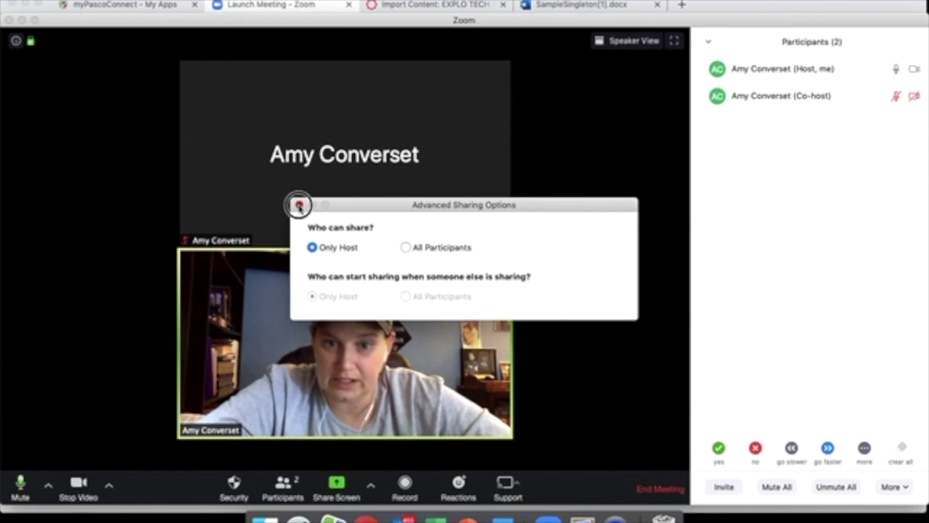
{"action": "left_click", "coordinate": [299, 205]}
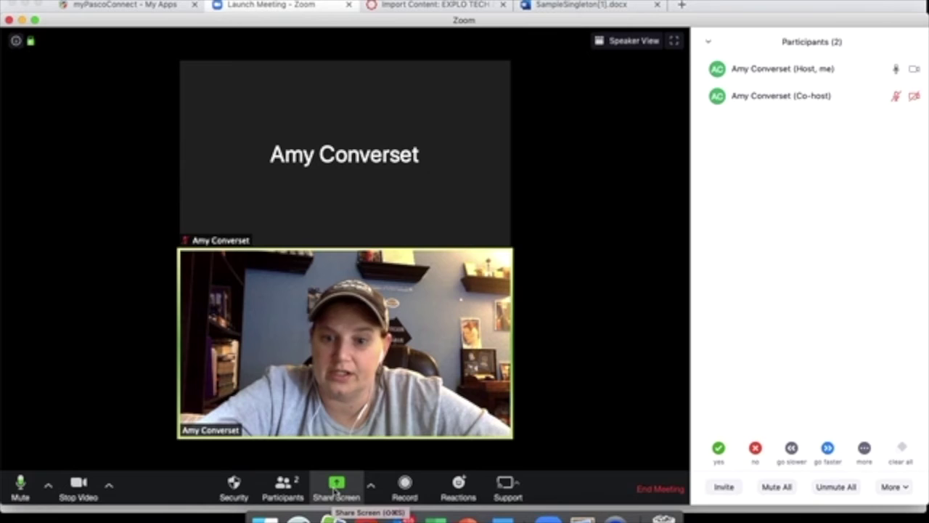
{"action": "left_click", "coordinate": [334, 492]}
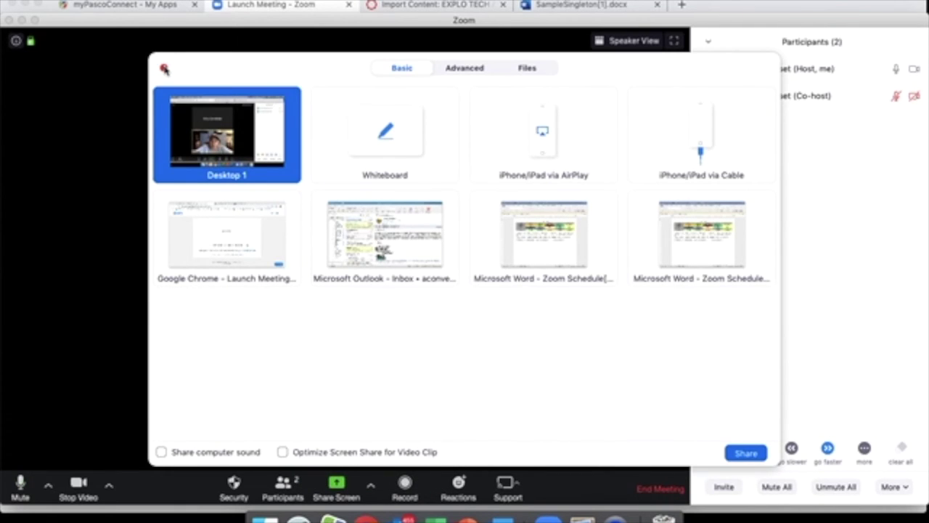
{"action": "left_click", "coordinate": [164, 68]}
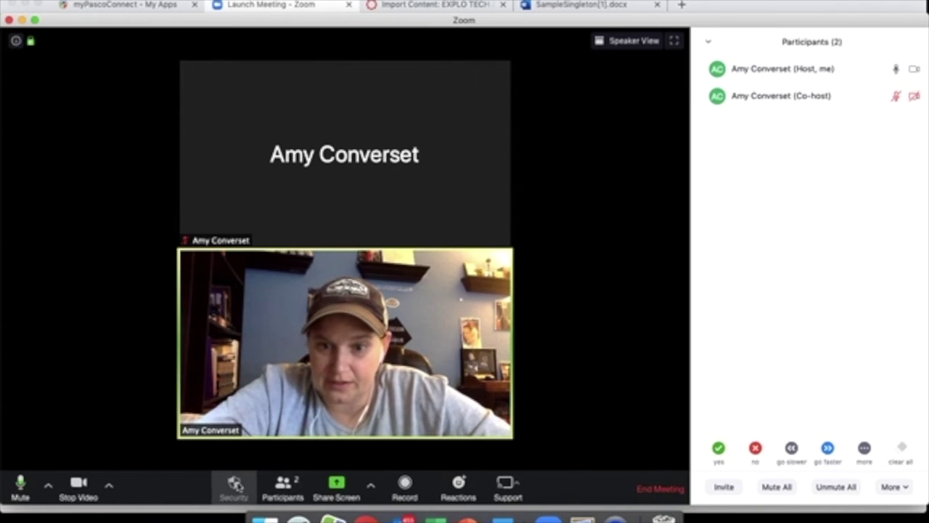
Step: View the meeting's security options, open the Remove Participant list and cancel it without removing anyone
{"action": "left_click", "coordinate": [234, 484]}
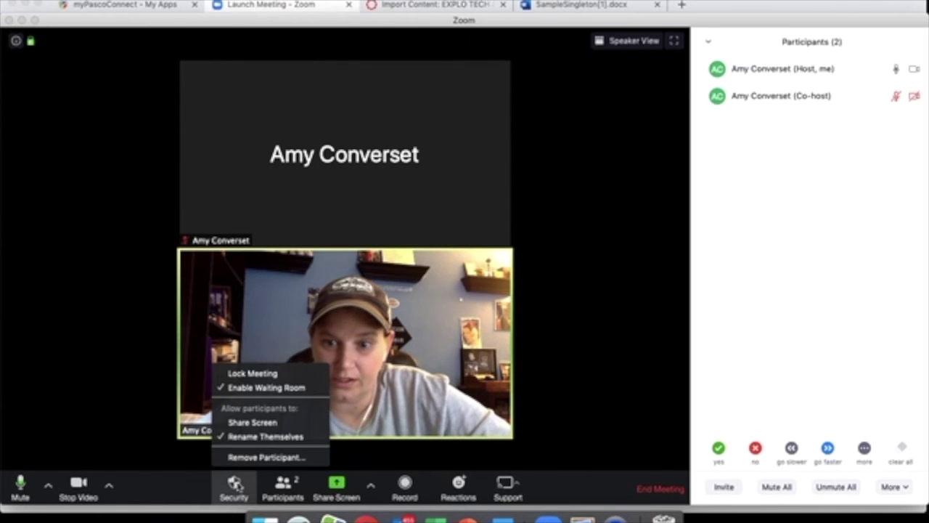
{"action": "left_click", "coordinate": [285, 458]}
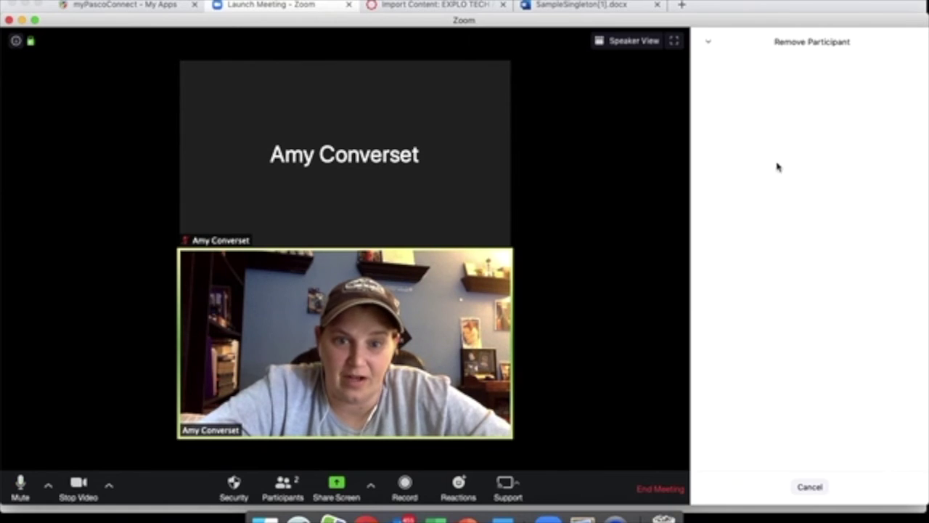
{"action": "left_click", "coordinate": [810, 487]}
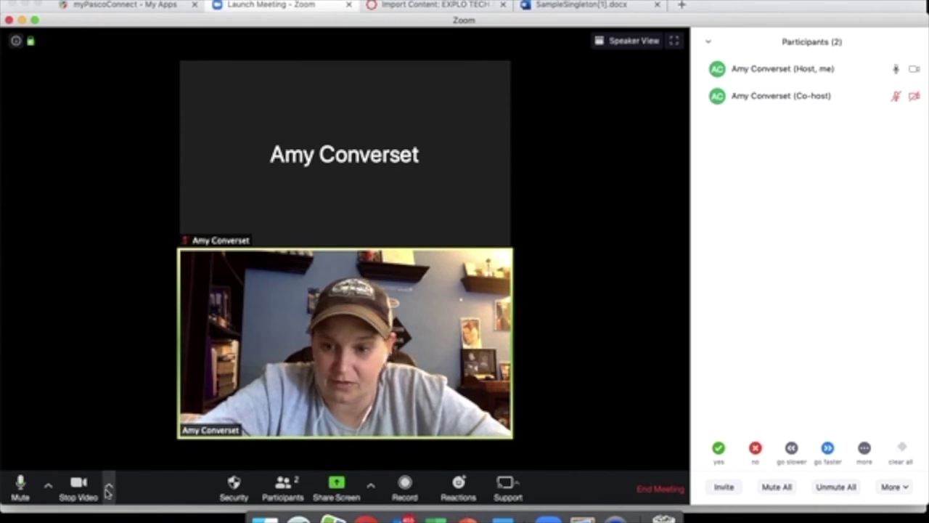
Step: Turn the host's video off and back on, and view the microphone and speaker choices
{"action": "left_click", "coordinate": [84, 491]}
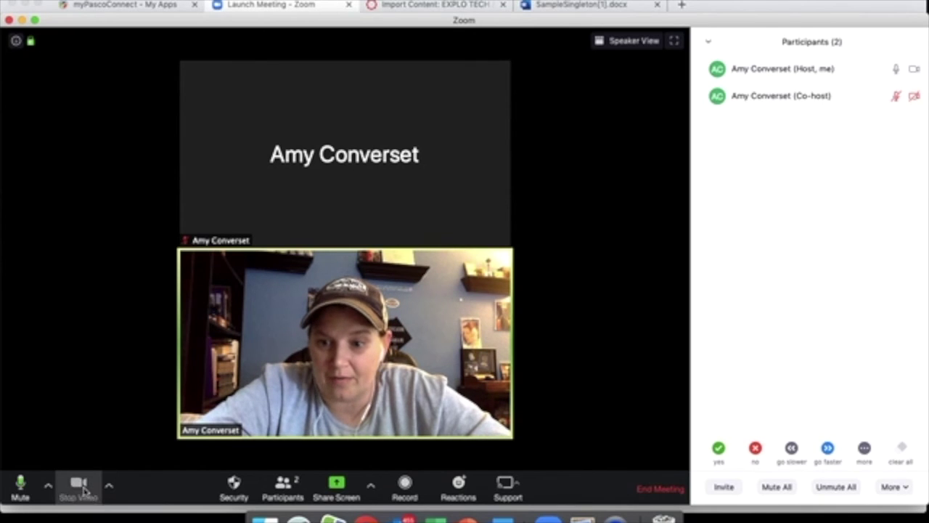
{"action": "left_click", "coordinate": [84, 492]}
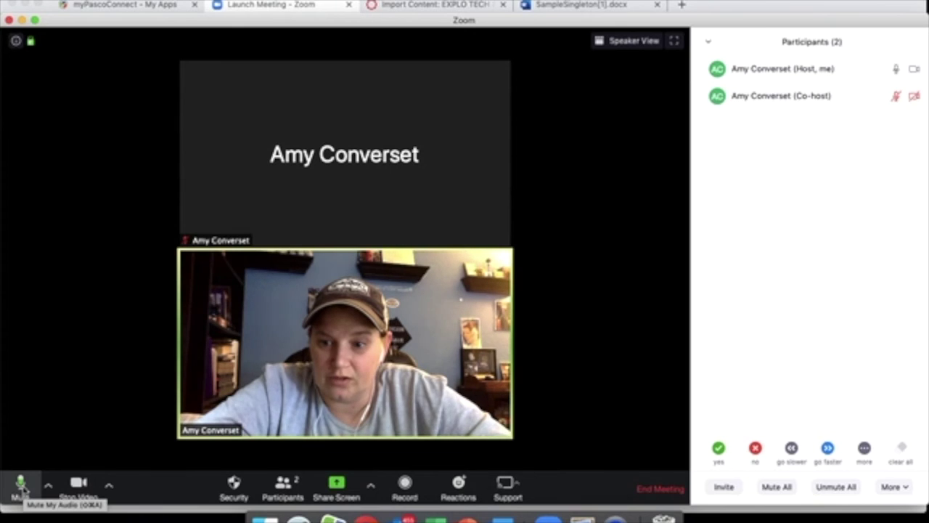
{"action": "left_click", "coordinate": [48, 487]}
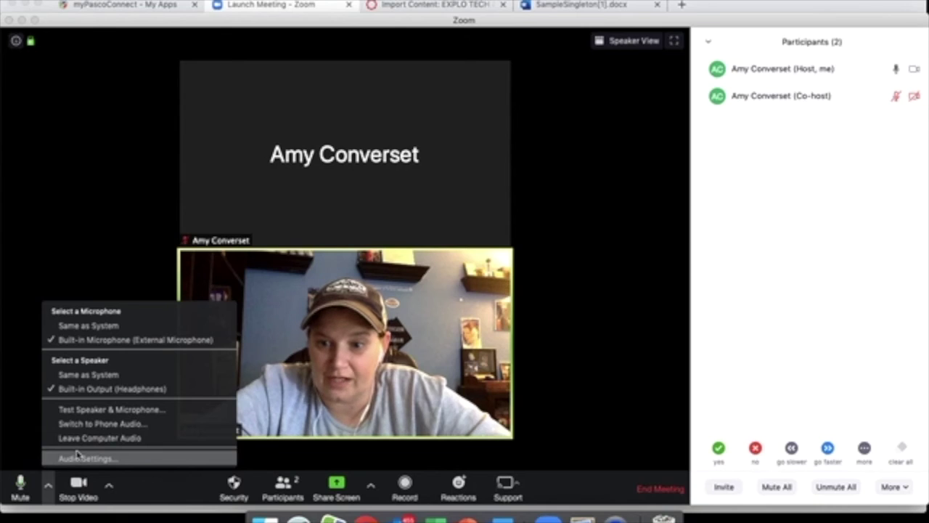
Step: Try the bridge image as the virtual background, reset the background to None and close the settings
{"action": "left_click", "coordinate": [109, 487]}
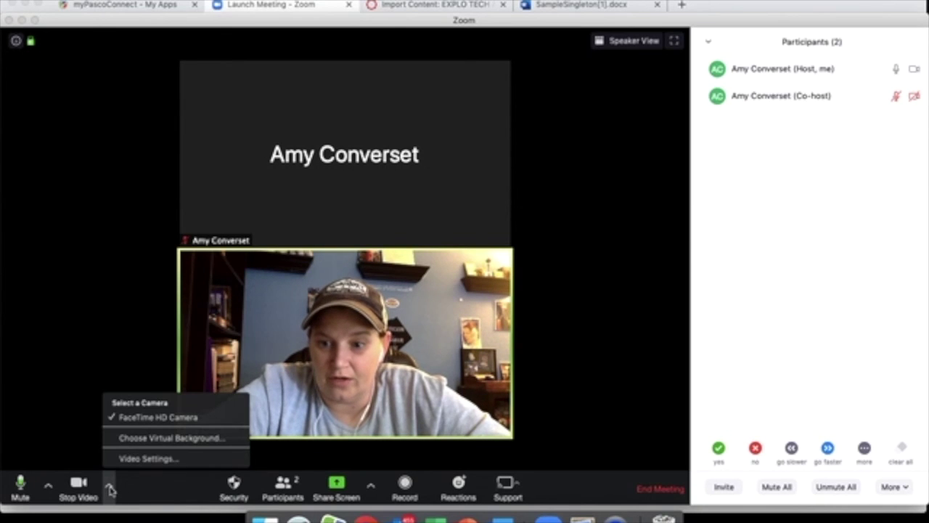
{"action": "left_click", "coordinate": [120, 439]}
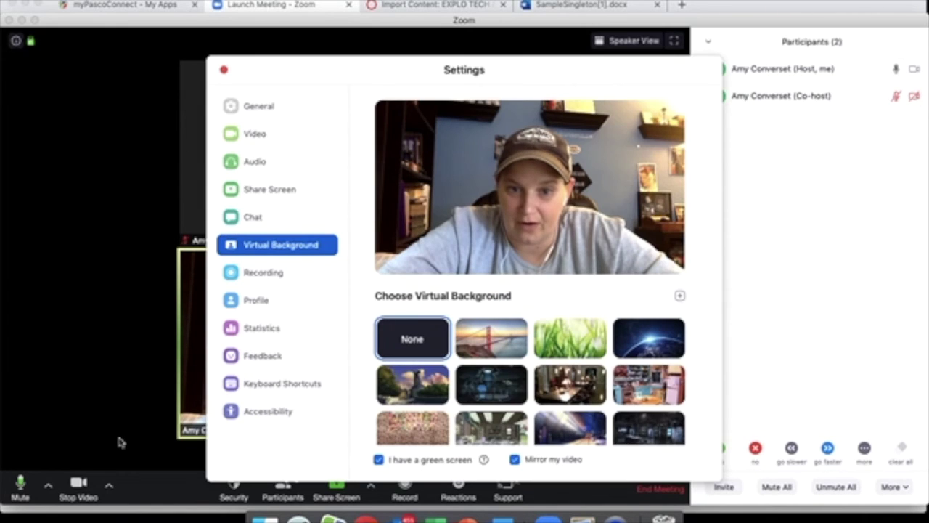
{"action": "left_click", "coordinate": [495, 351]}
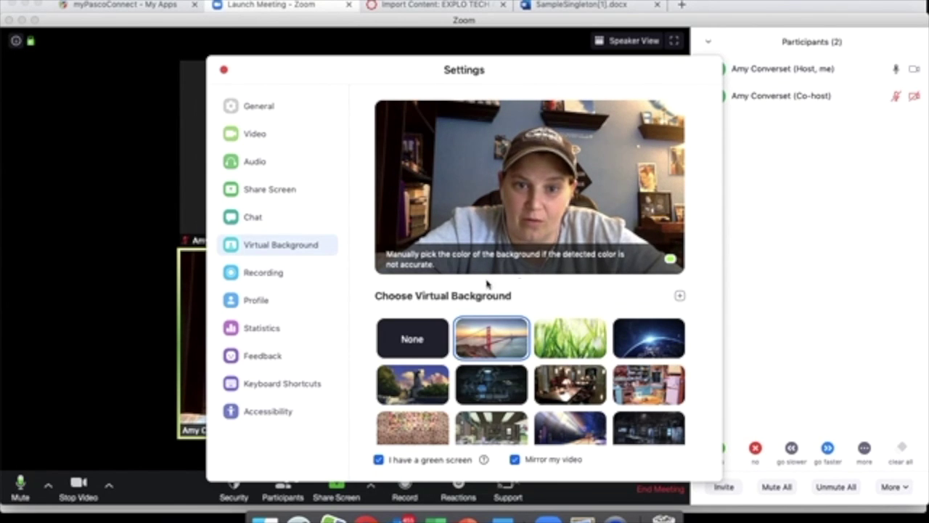
{"action": "scroll", "coordinate": [529, 376], "scroll_direction": "down", "scroll_amount": 1}
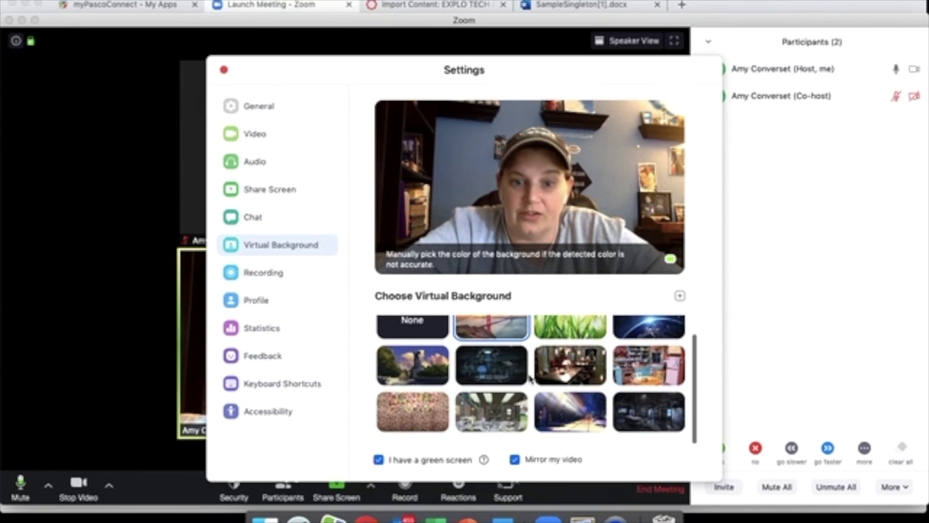
{"action": "scroll", "coordinate": [530, 375], "scroll_direction": "up", "scroll_amount": 1}
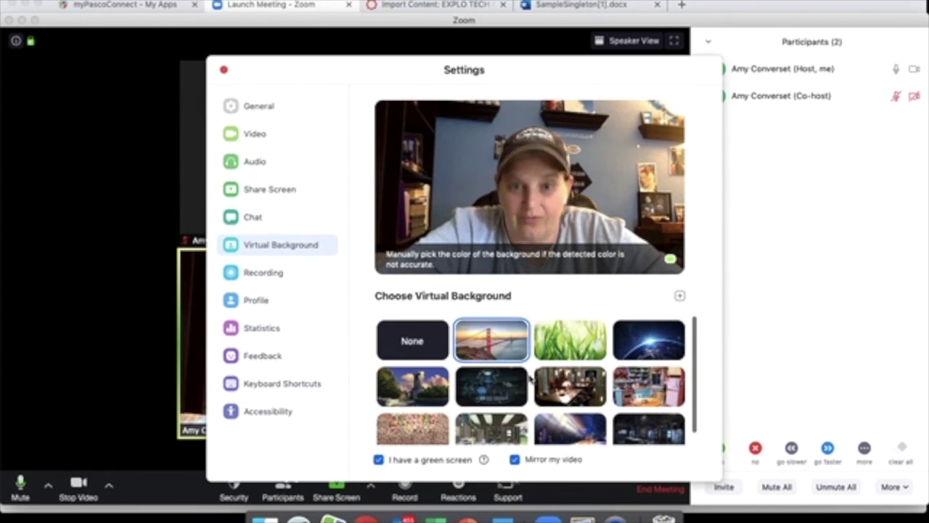
{"action": "left_click", "coordinate": [414, 341]}
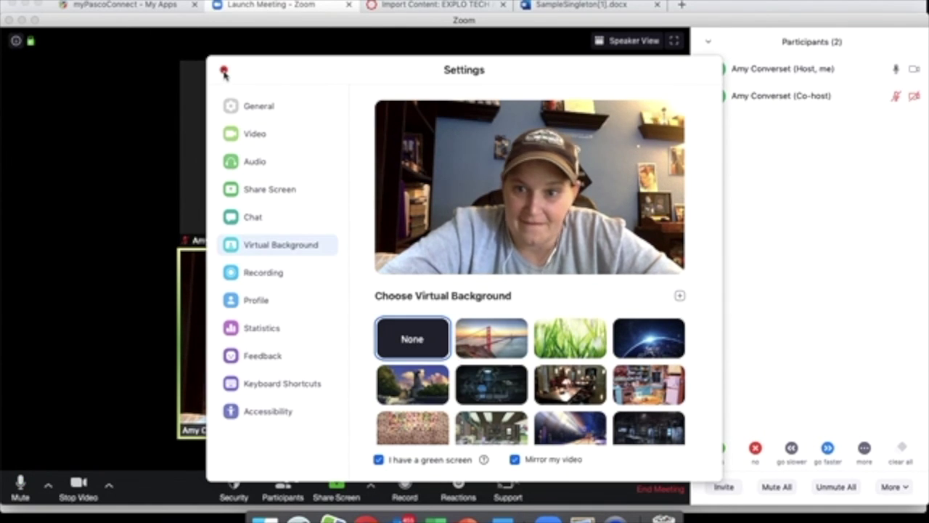
{"action": "left_click", "coordinate": [223, 70]}
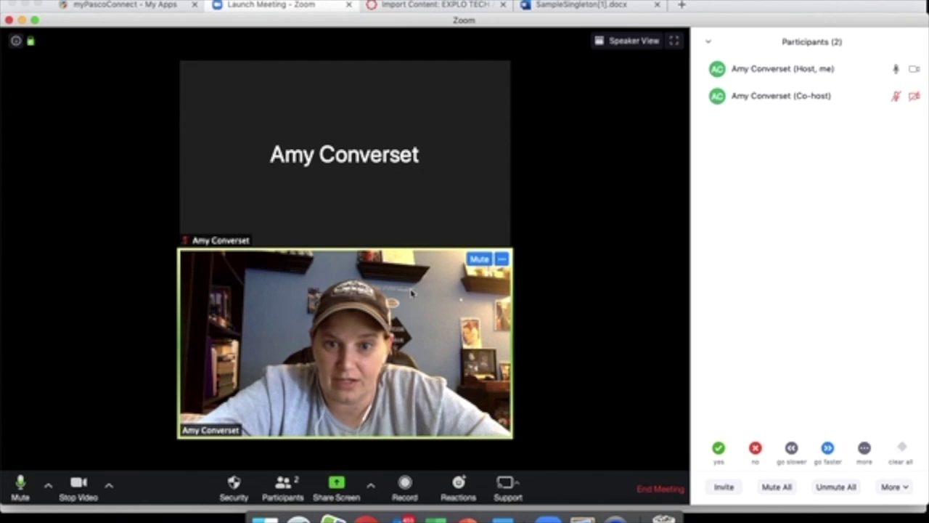
Step: Hide the host's self view and show it again, and view the options for the host's own video
{"action": "left_click", "coordinate": [502, 259]}
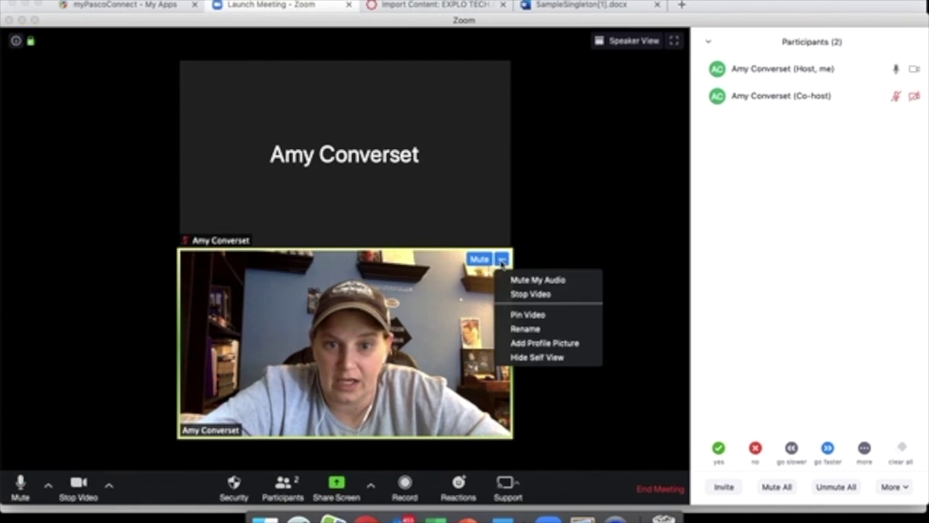
{"action": "left_click", "coordinate": [518, 356]}
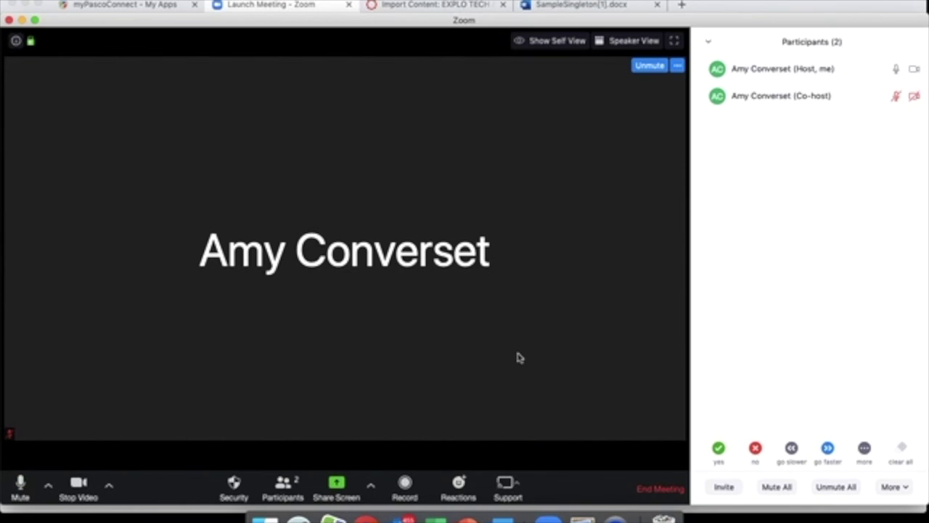
{"action": "left_click", "coordinate": [558, 42]}
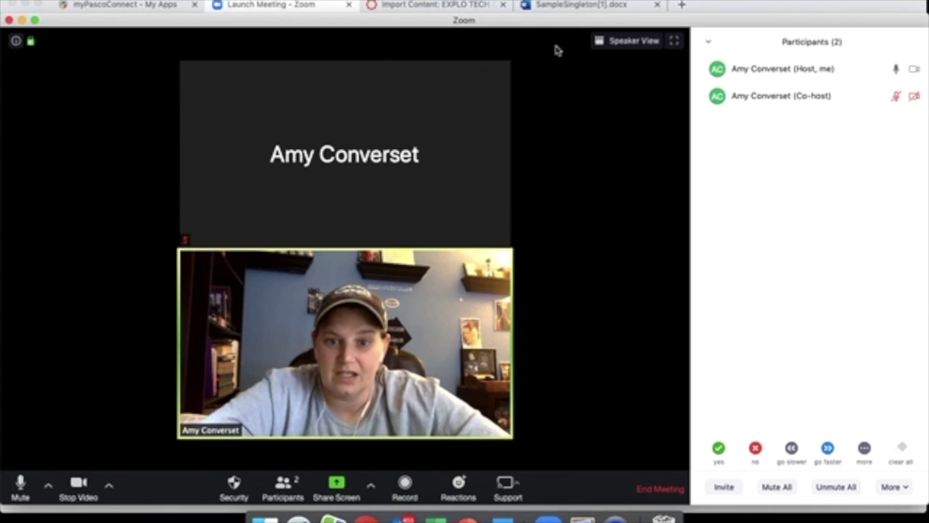
{"action": "left_click", "coordinate": [502, 259]}
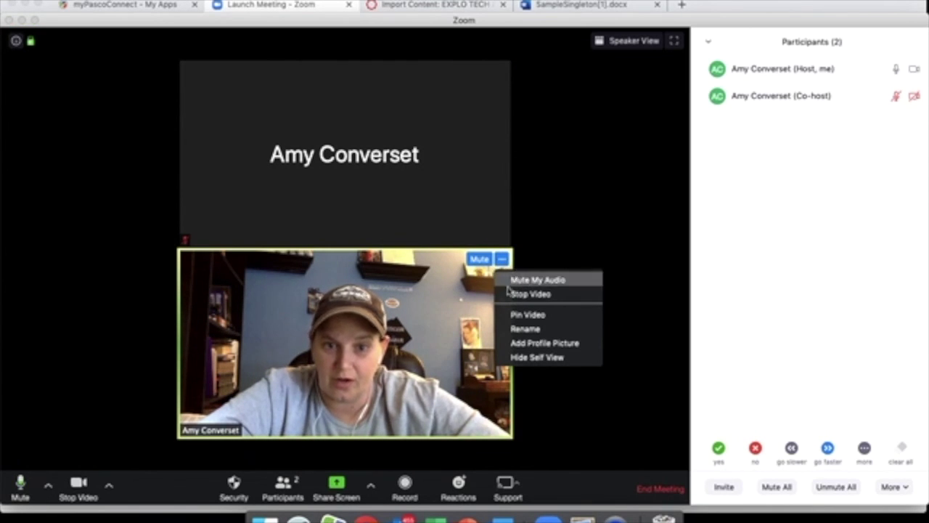
{"action": "left_click", "coordinate": [545, 227]}
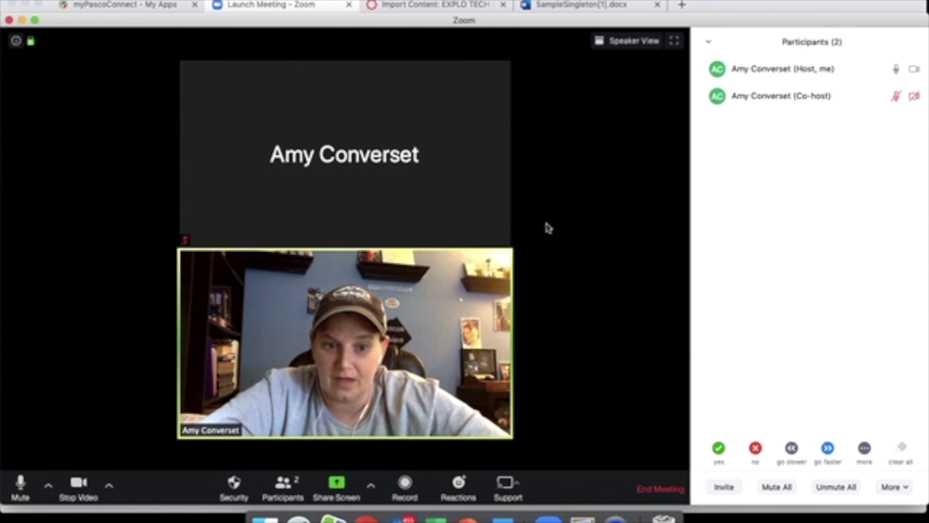
Step: End the meeting for all participants
{"action": "left_click", "coordinate": [651, 492]}
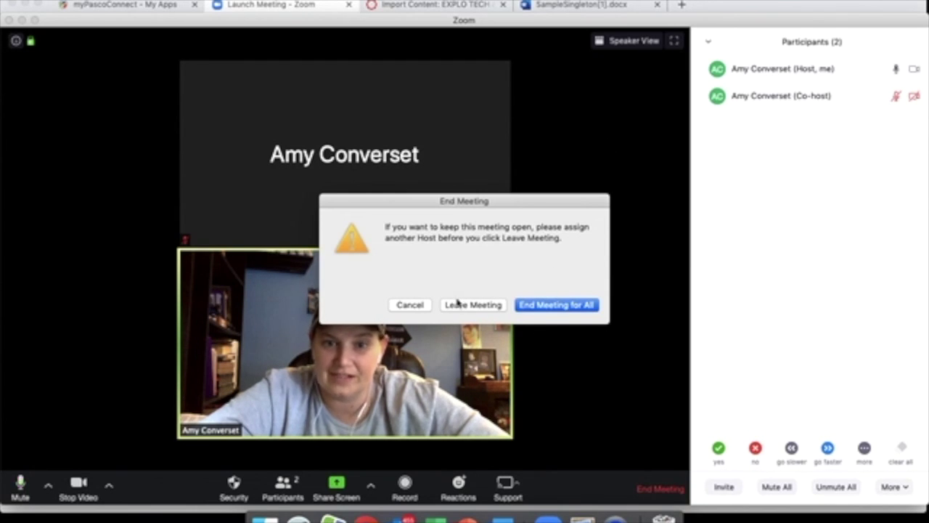
{"action": "left_click", "coordinate": [550, 304]}
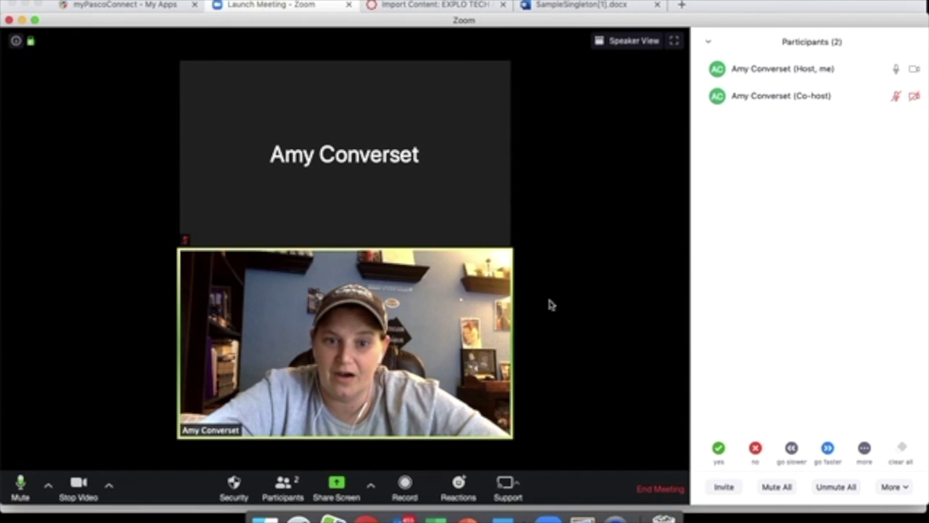